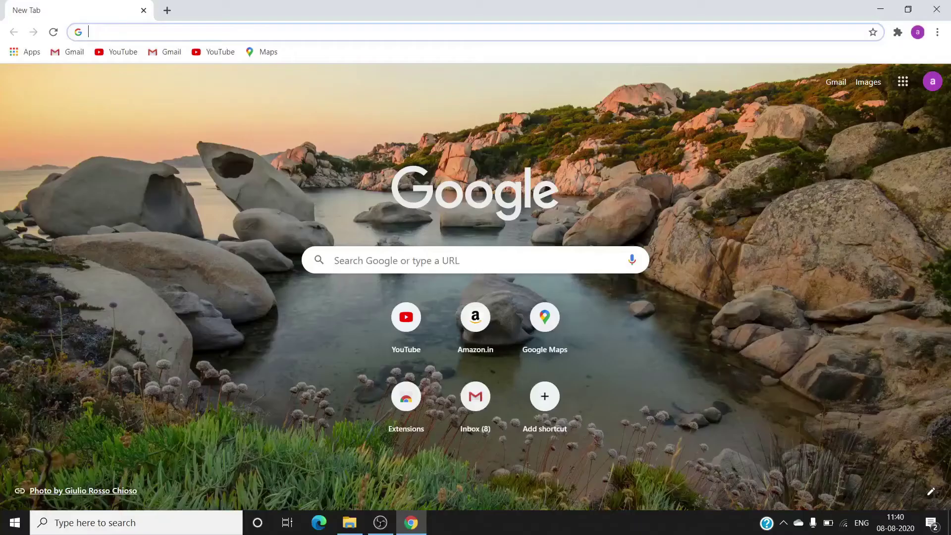
# Paste and open the Google Drive share link to 'movavi editor by all about tech in telugu.zip'.
pyautogui.write('v')
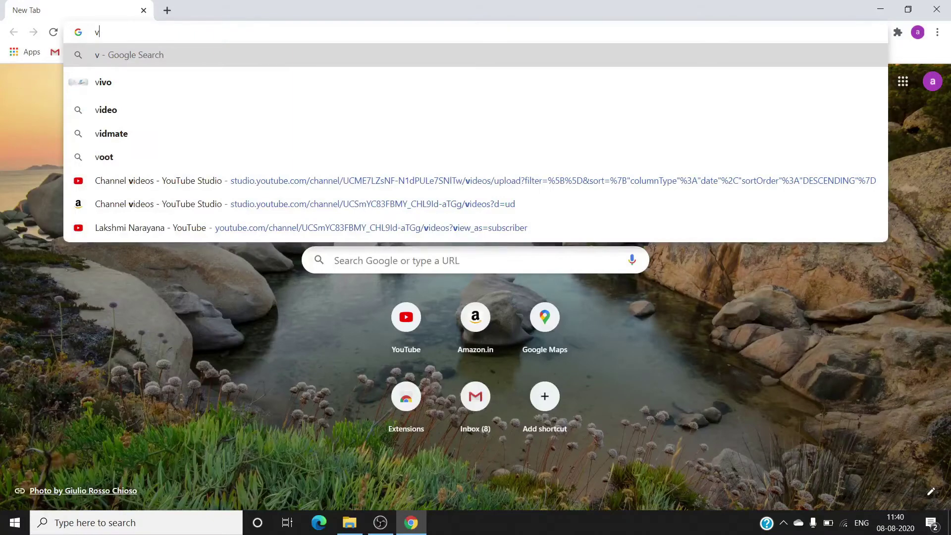
pyautogui.press('BackSpace')
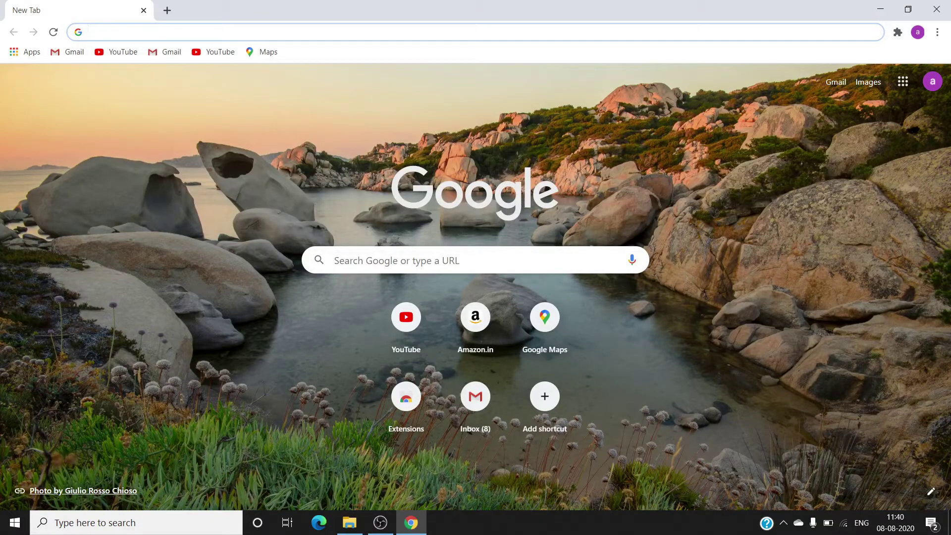
pyautogui.click(332, 260)
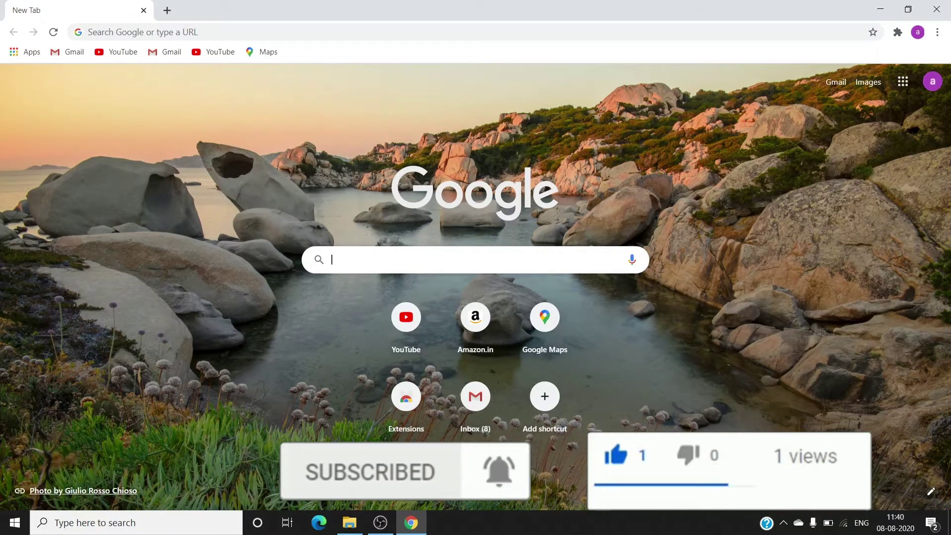
pyautogui.press('Return')
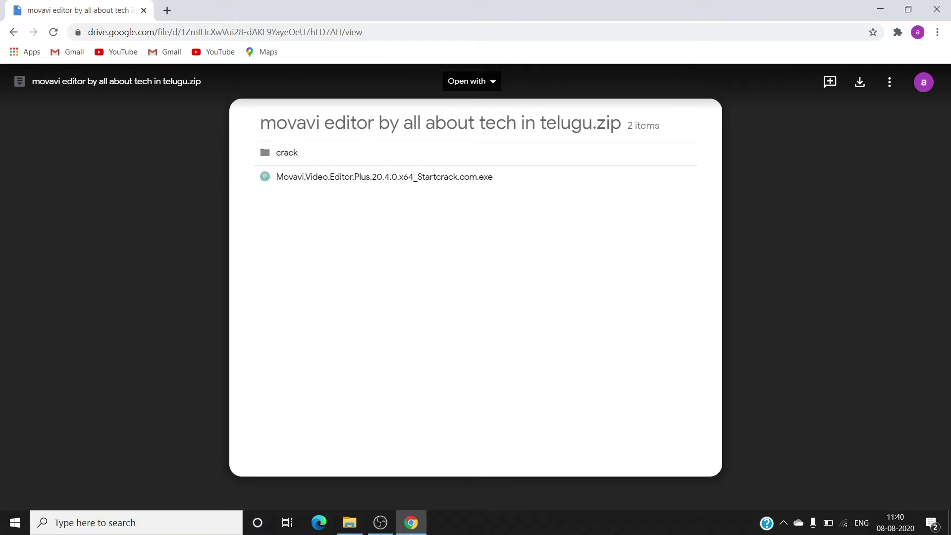
# Download the movavi zip past the virus-scan warning, then pause it, close the warning tab and minimize Chrome.
pyautogui.click(862, 85)
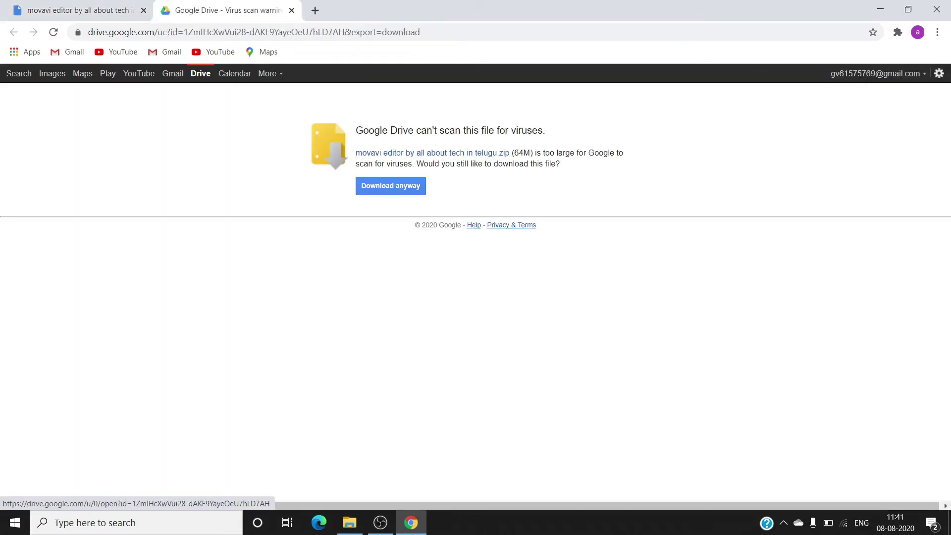
pyautogui.click(408, 193)
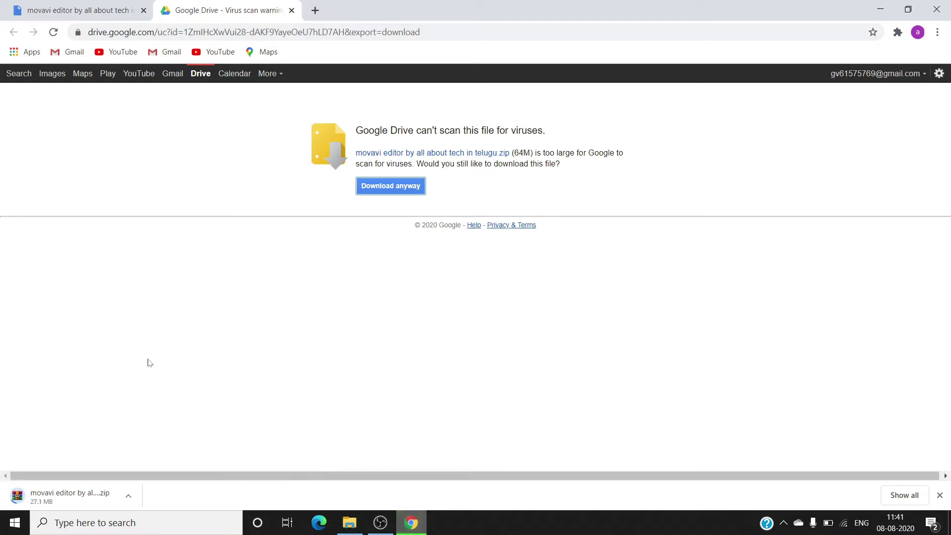
pyautogui.click(128, 496)
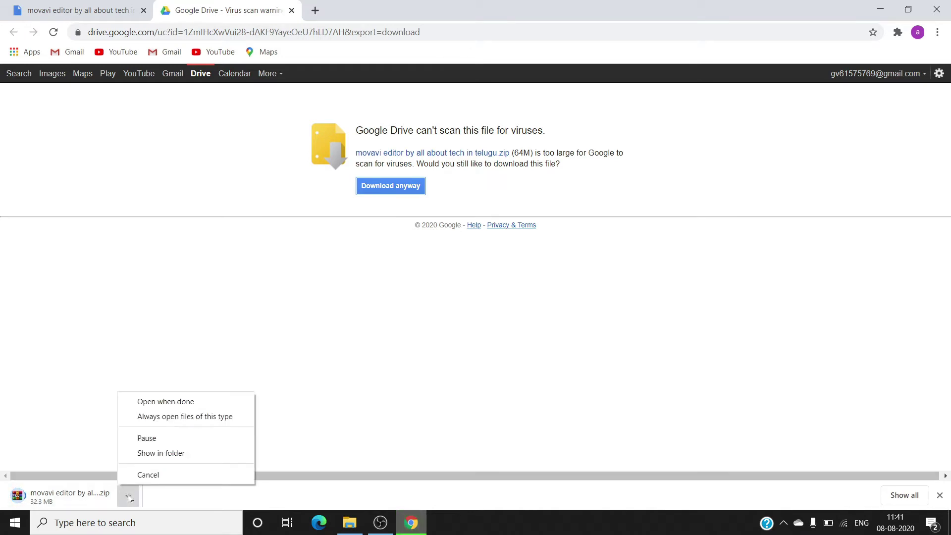
pyautogui.click(147, 439)
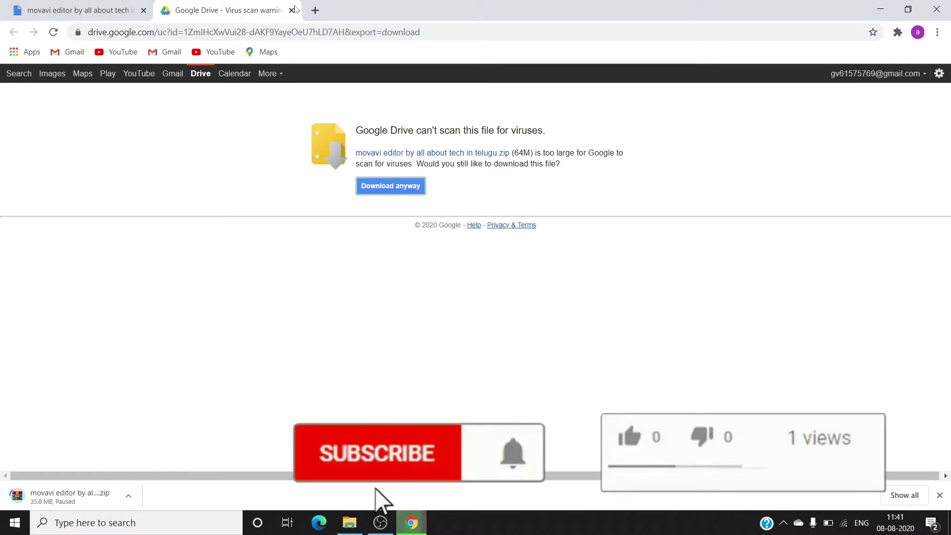
pyautogui.click(292, 11)
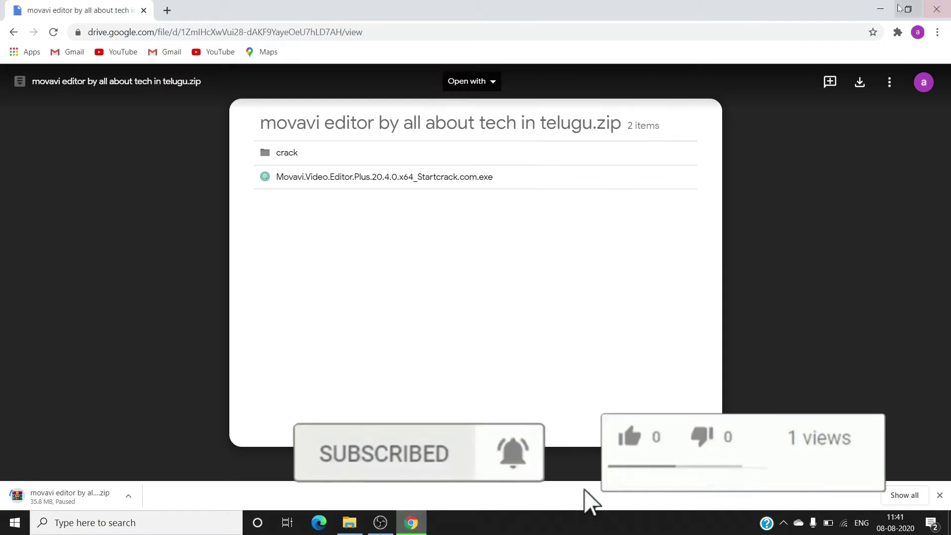
pyautogui.click(880, 9)
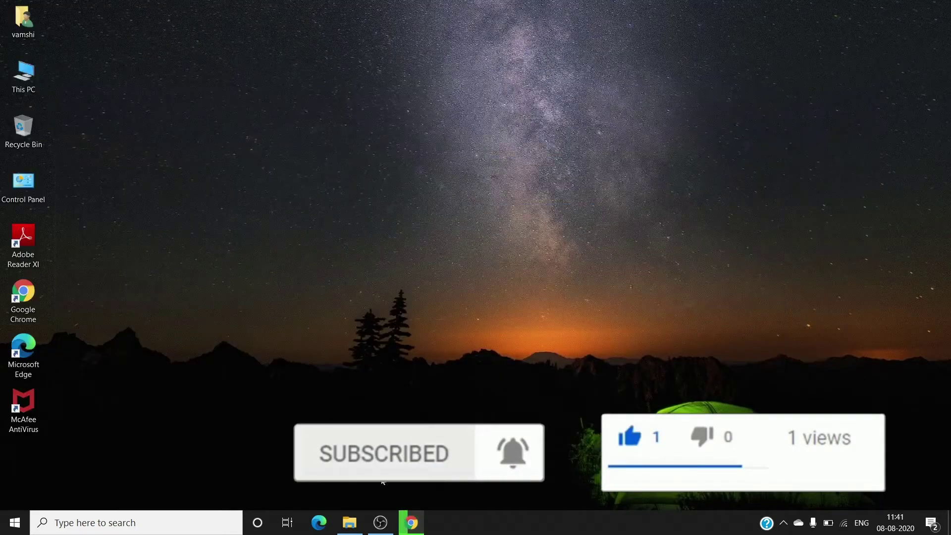
# Open 'movavi editor by all about tech in telugu' zip from Downloads in WinRAR.
pyautogui.click(349, 523)
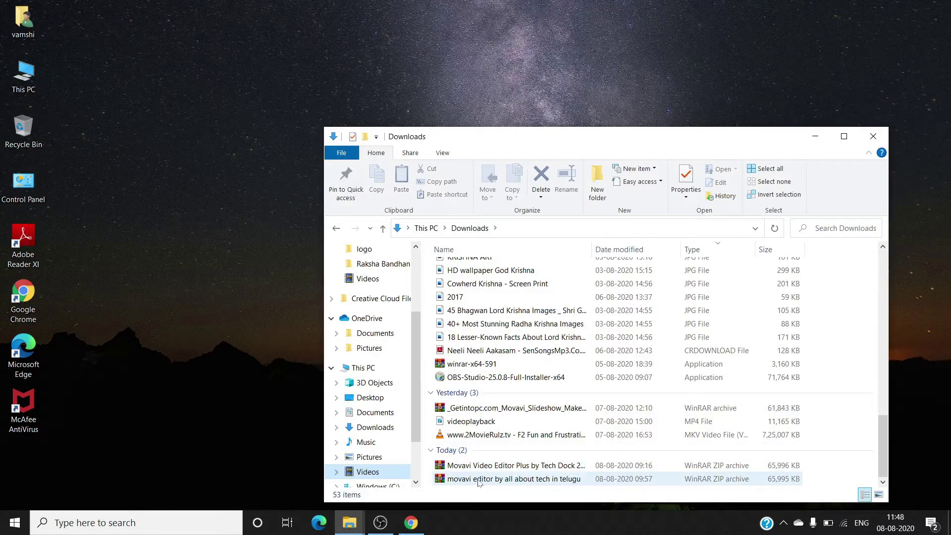
pyautogui.click(509, 479)
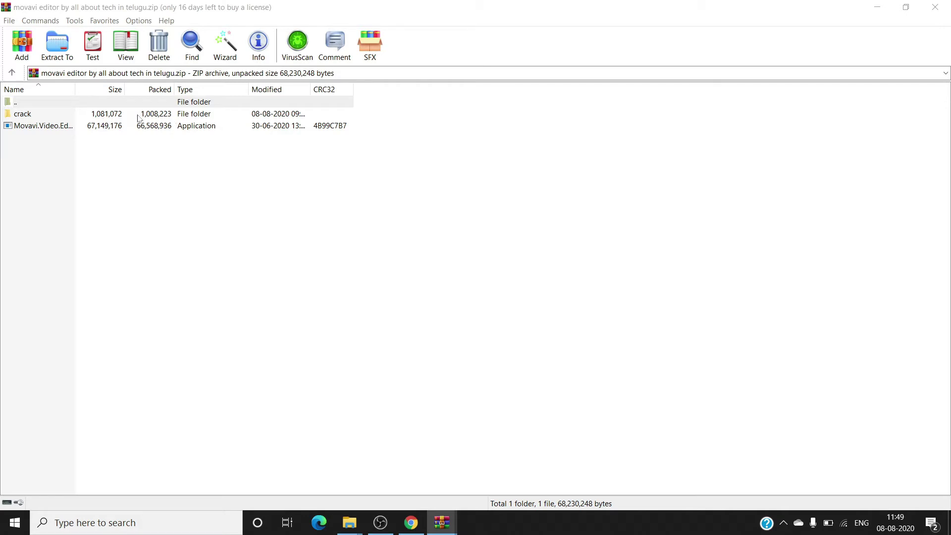
# Launch Movavi.Video.Editor.Plus.20.4.0.x64_Startcrack.com.exe from the archive, entering the archive password with Show password unchecked.
pyautogui.rightClick(69, 126)
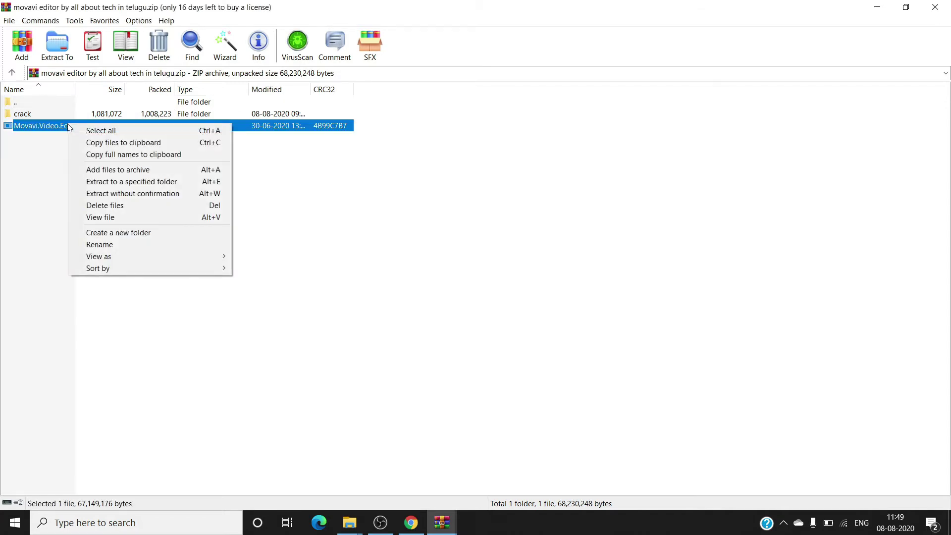
pyautogui.click(69, 125)
pyautogui.click(64, 126)
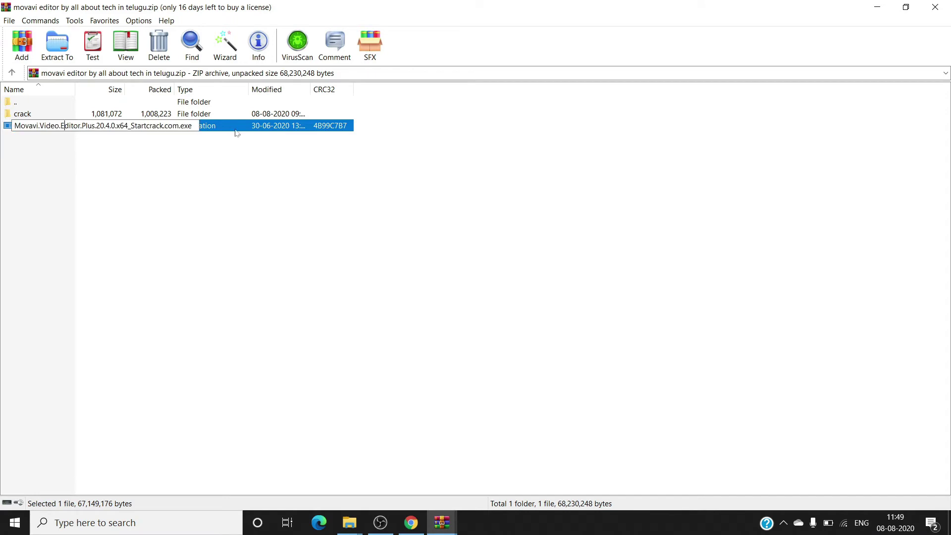
pyautogui.doubleClick(230, 128)
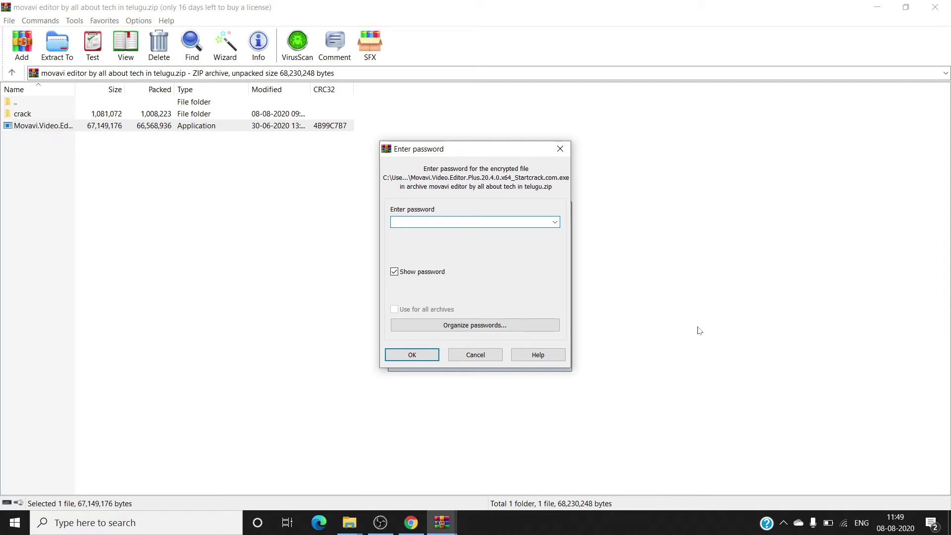
pyautogui.click(394, 272)
pyautogui.write('123')
pyautogui.click(415, 360)
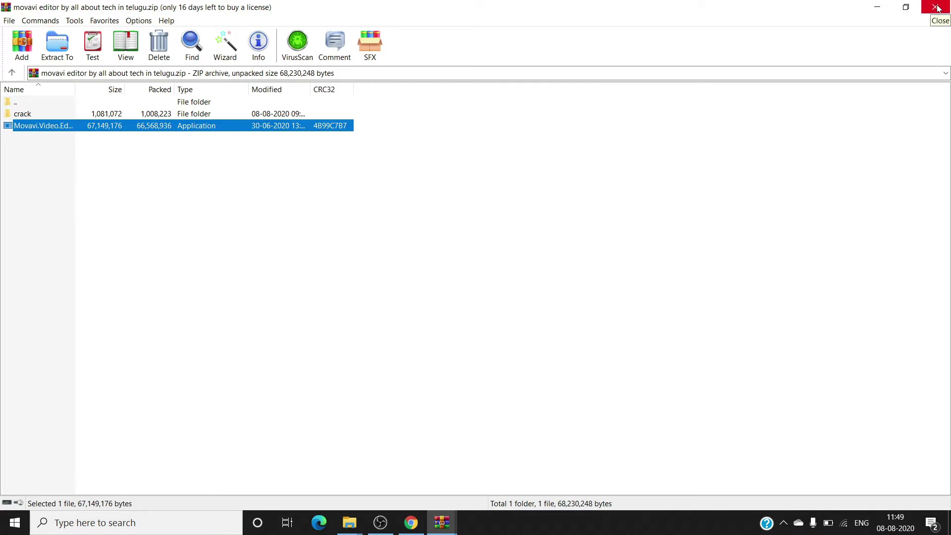
pyautogui.press('Home')
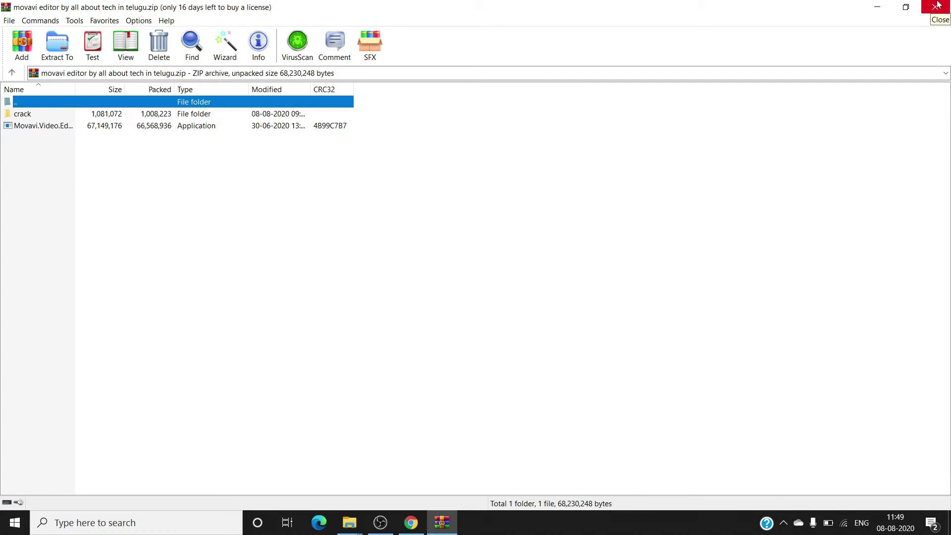
# Close WinRAR and wait in Downloads while the Video Editor Plus 2020 installer splash loads.
pyautogui.click(934, 7)
pyautogui.scroll(15, 594, 307)
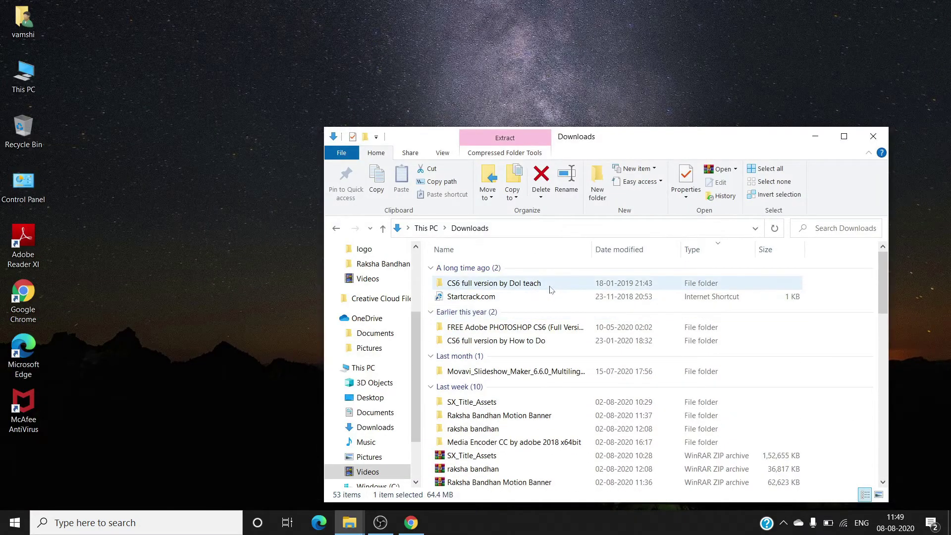
pyautogui.rightClick(563, 231)
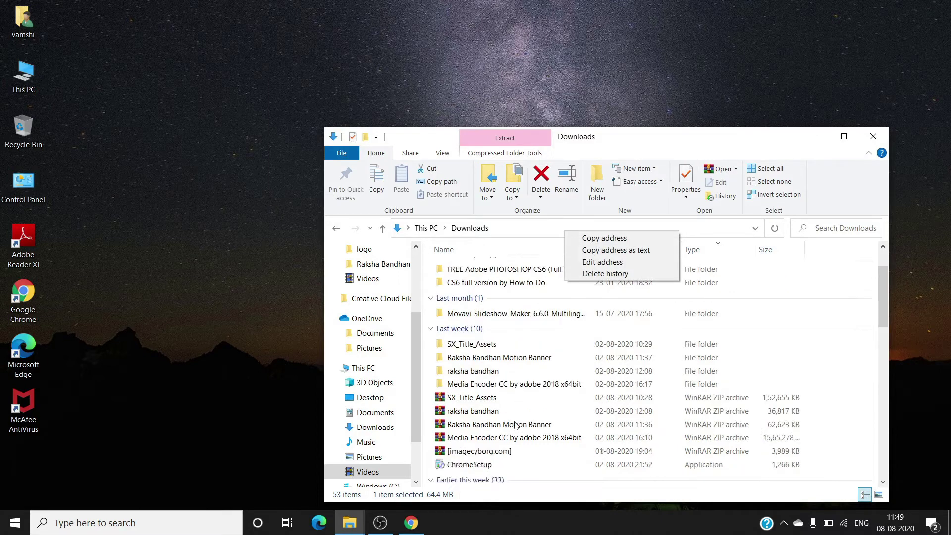
pyautogui.scroll(-14, 515, 425)
pyautogui.scroll(-1, 515, 425)
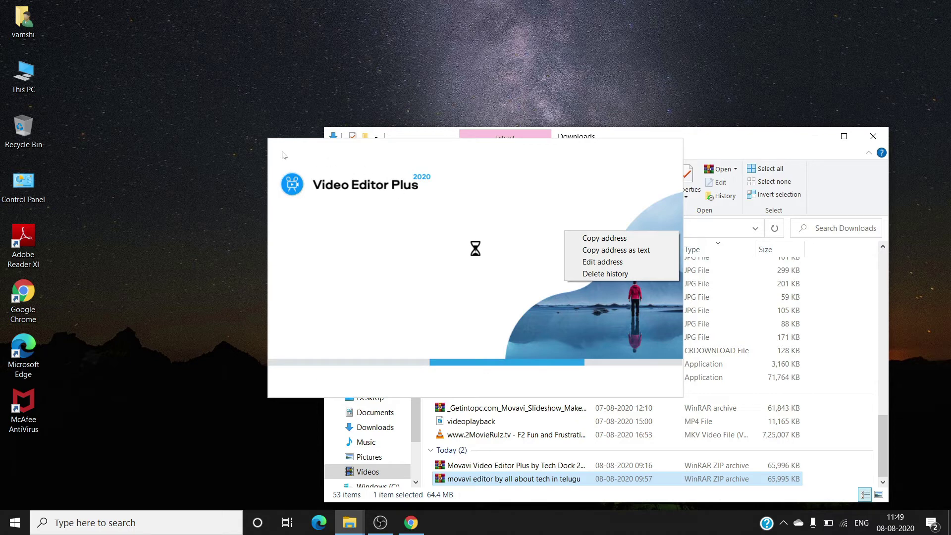
# Let the installer remove the older version and begin installing Video Editor Plus 2020.
pyautogui.click(446, 225)
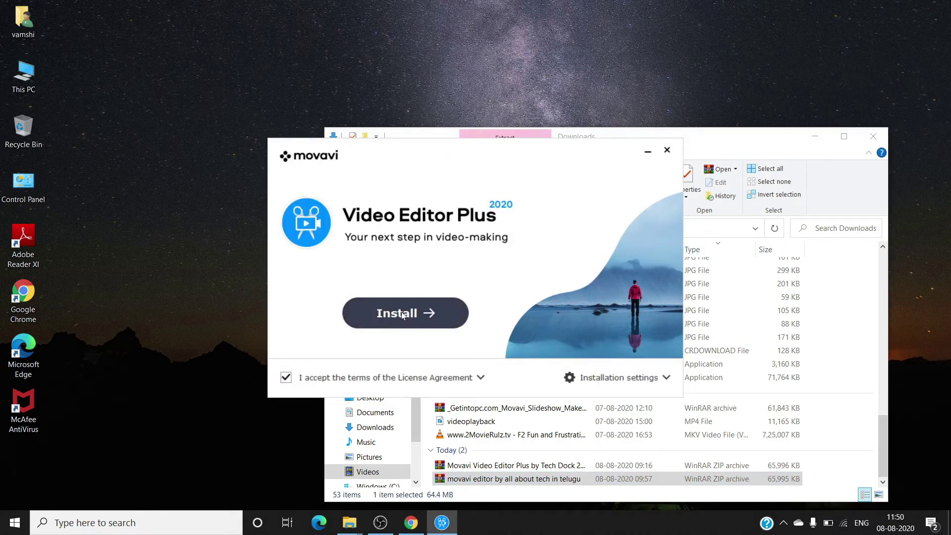
pyautogui.click(402, 313)
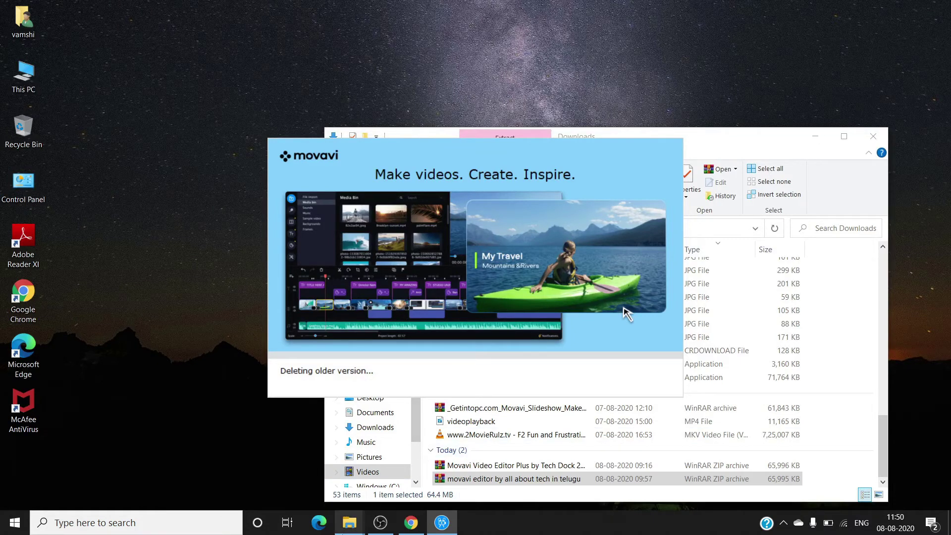
pyautogui.moveTo(349, 523)
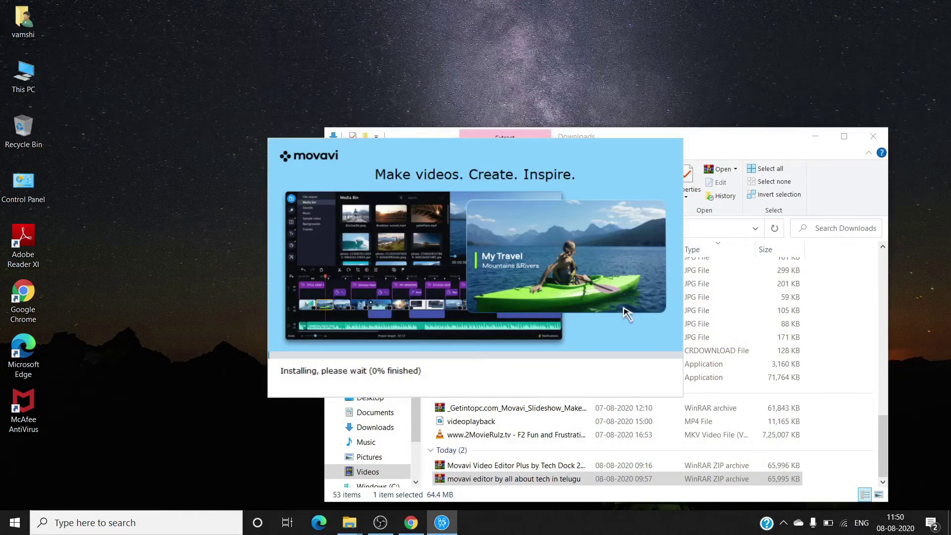
pyautogui.click(815, 135)
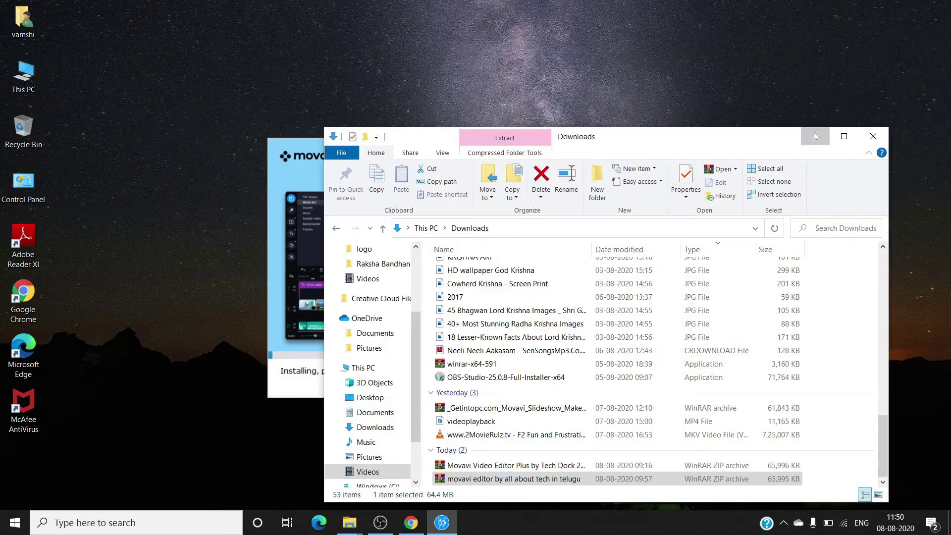
# Minimize the Downloads Explorer window and let the installation reach 100%.
pyautogui.click(814, 135)
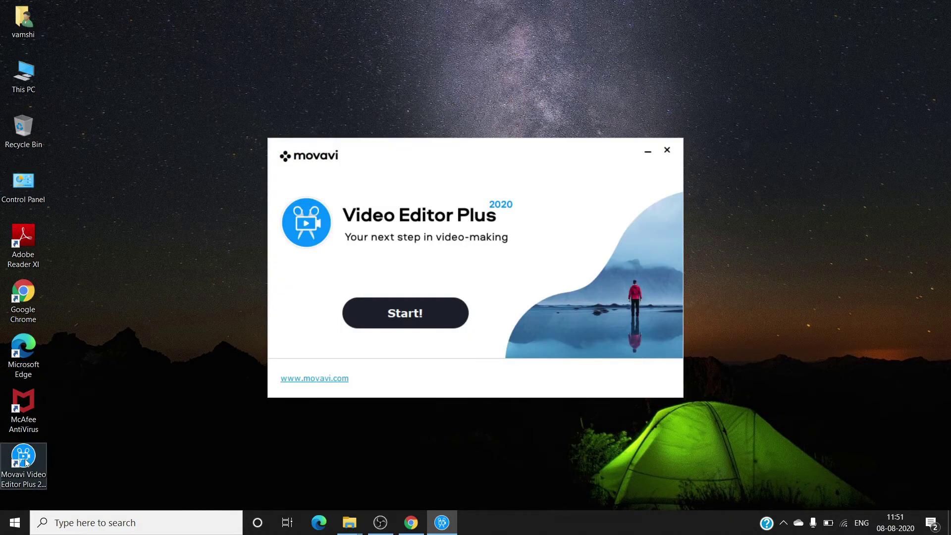
# Close the Movavi welcome window and bring the Downloads folder back from the taskbar.
pyautogui.click(421, 312)
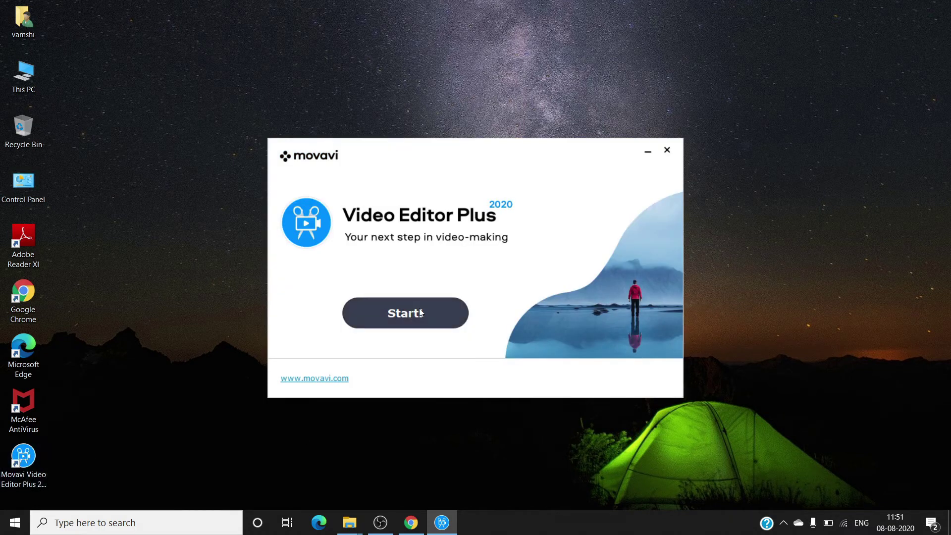
pyautogui.click(667, 151)
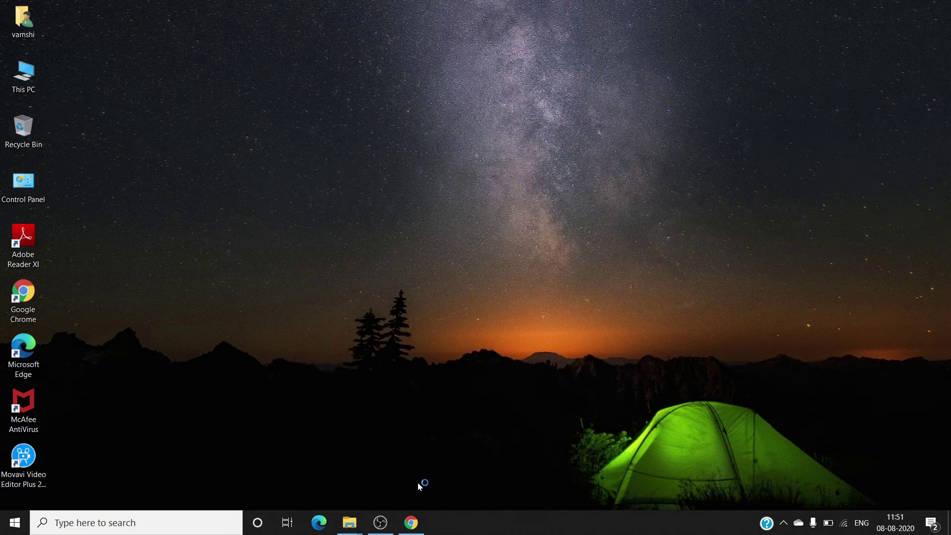
pyautogui.moveTo(352, 525)
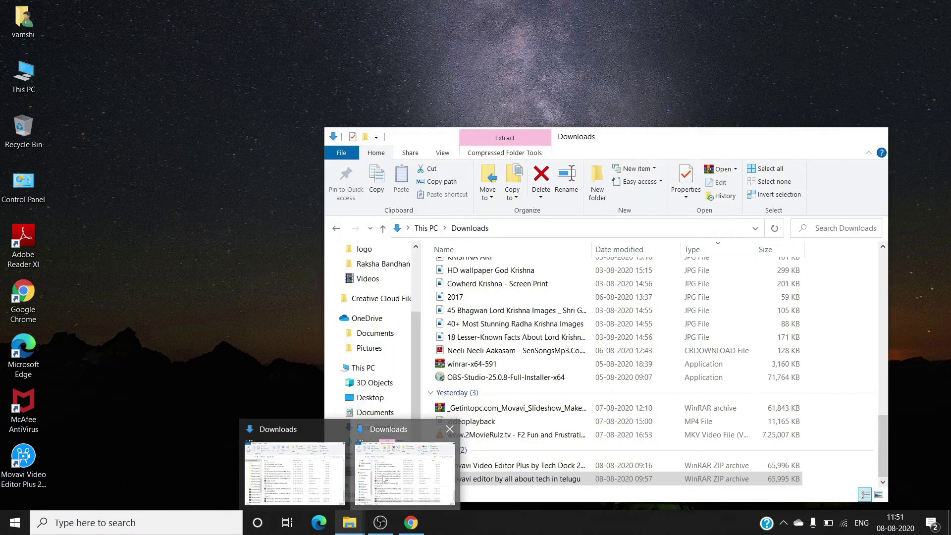
pyautogui.click(438, 459)
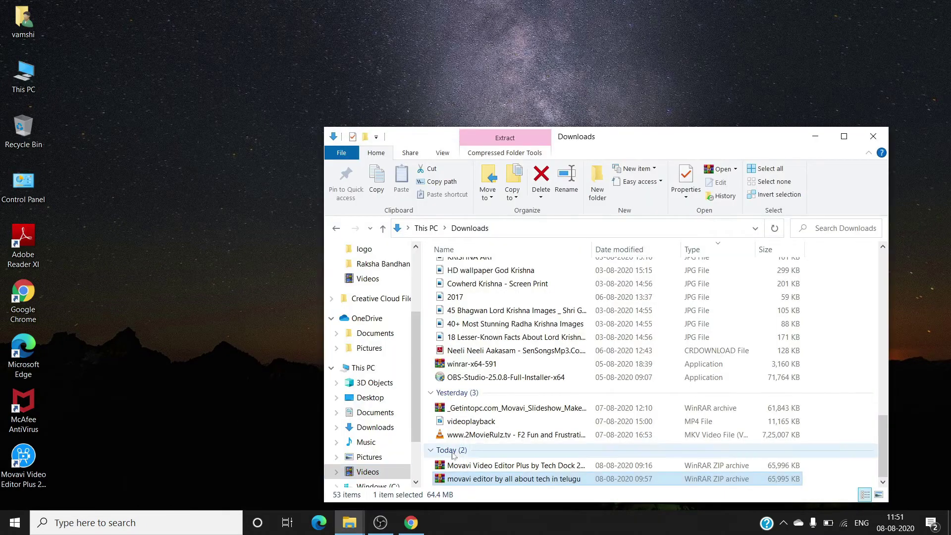
# Reopen the 'movavi editor by all about tech in telugu' zip in WinRAR, cancelling an accidental rename.
pyautogui.scroll(12, 511, 433)
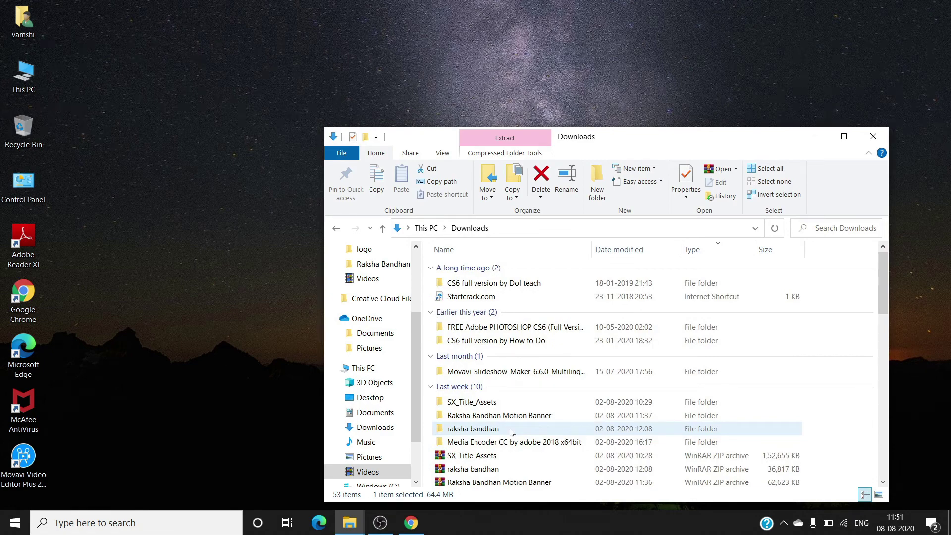
pyautogui.scroll(-3, 511, 432)
pyautogui.scroll(-11, 511, 433)
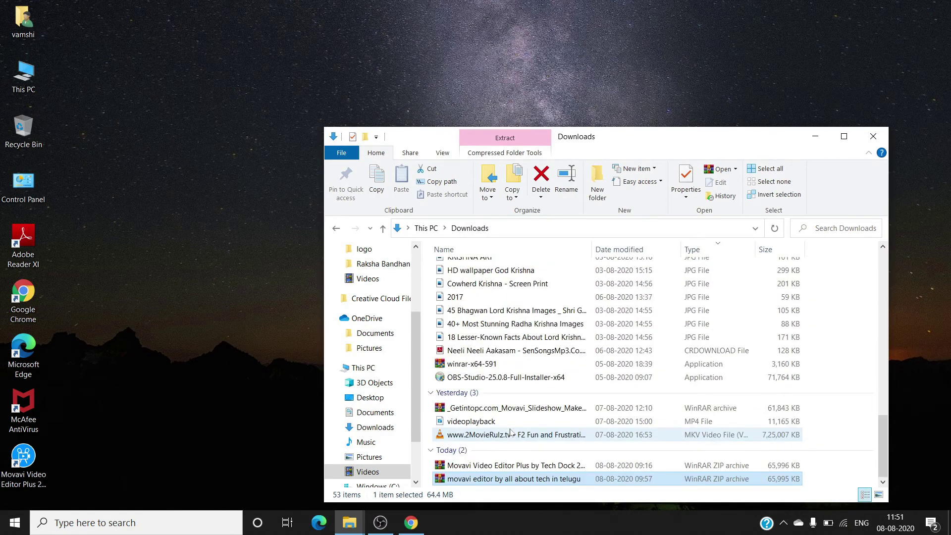
pyautogui.doubleClick(491, 478)
pyautogui.click(490, 478)
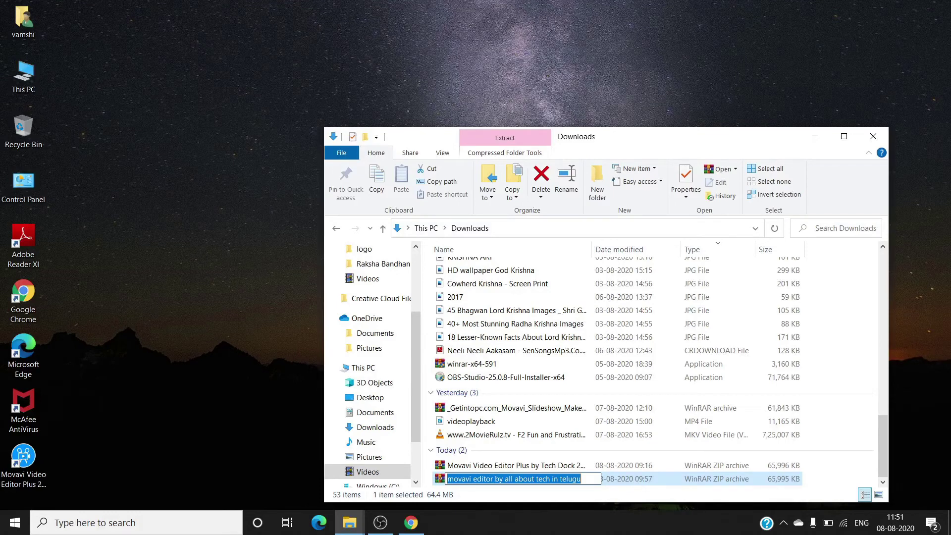
pyautogui.press('Home')
pyautogui.hotkey('ctrl', 'Right')
pyautogui.hotkey('ctrl', 'shift', 'Right')
pyautogui.press('Return')
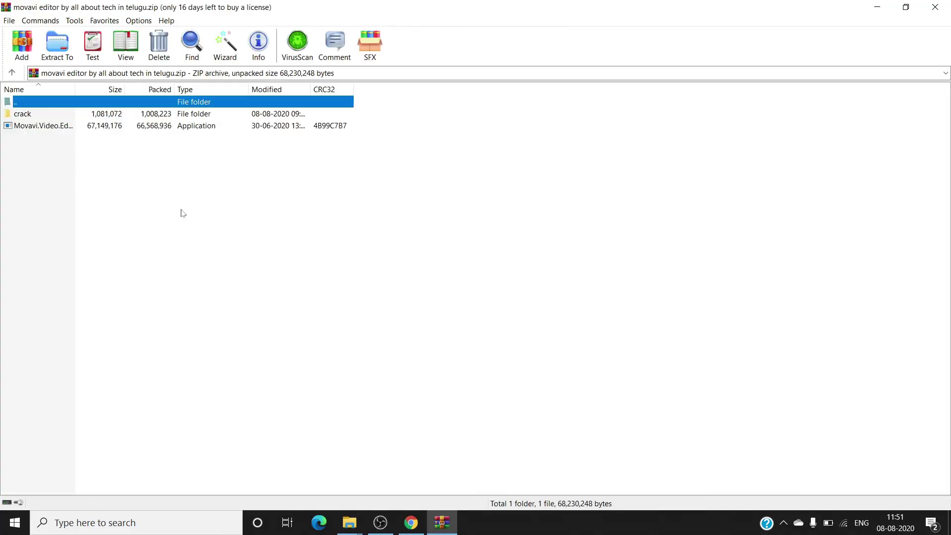
# Copy both files in the archive's crack folder to the clipboard with the archive password, then minimize WinRAR.
pyautogui.doubleClick(36, 117)
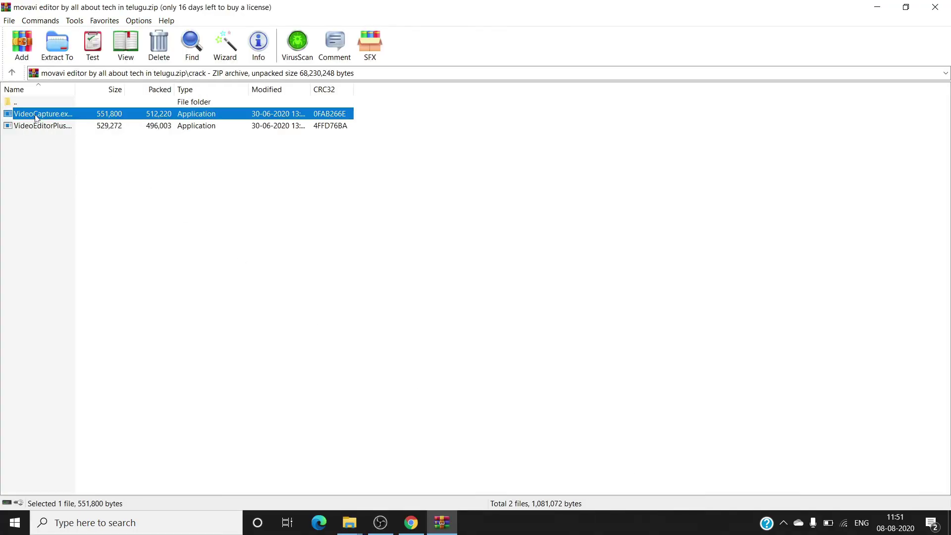
pyautogui.moveTo(134, 143); pyautogui.dragTo(61, 116)
pyautogui.rightClick(66, 117)
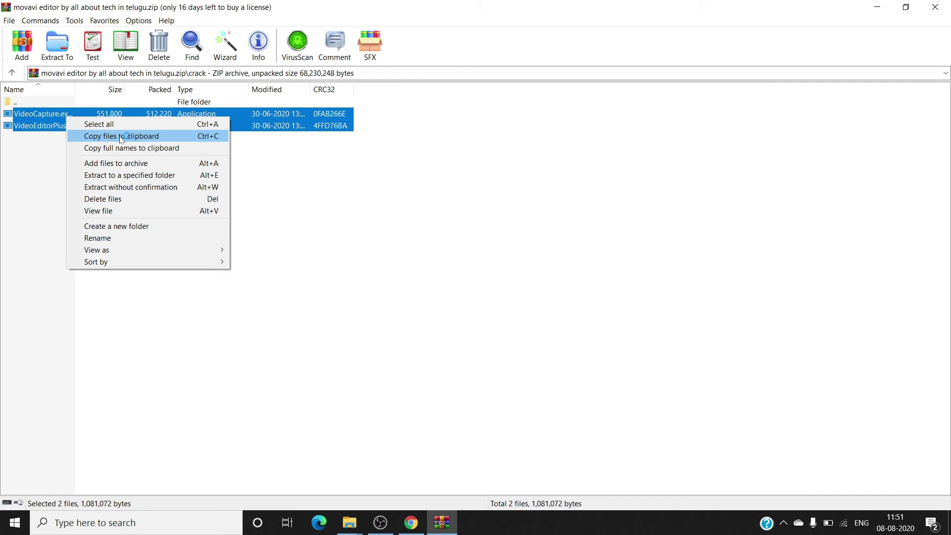
pyautogui.click(149, 137)
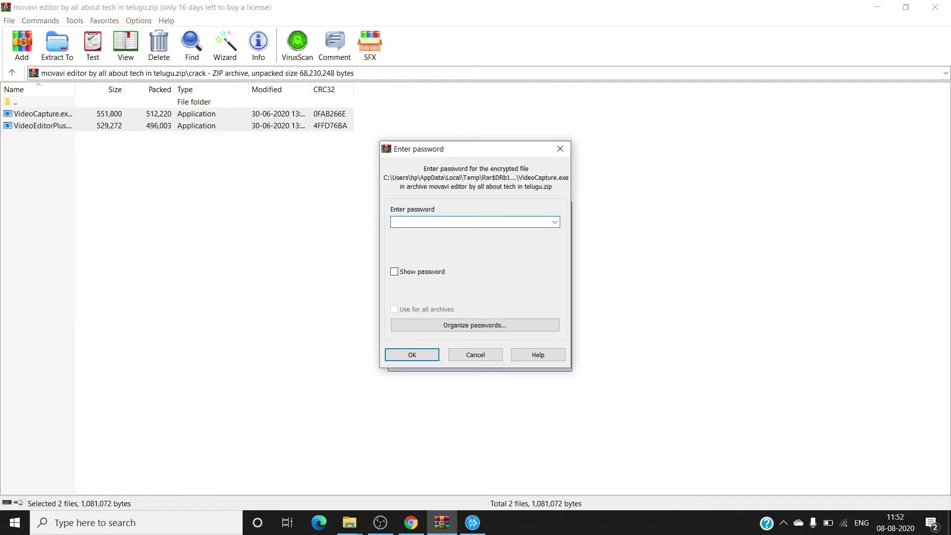
pyautogui.write('123')
pyautogui.press('Return')
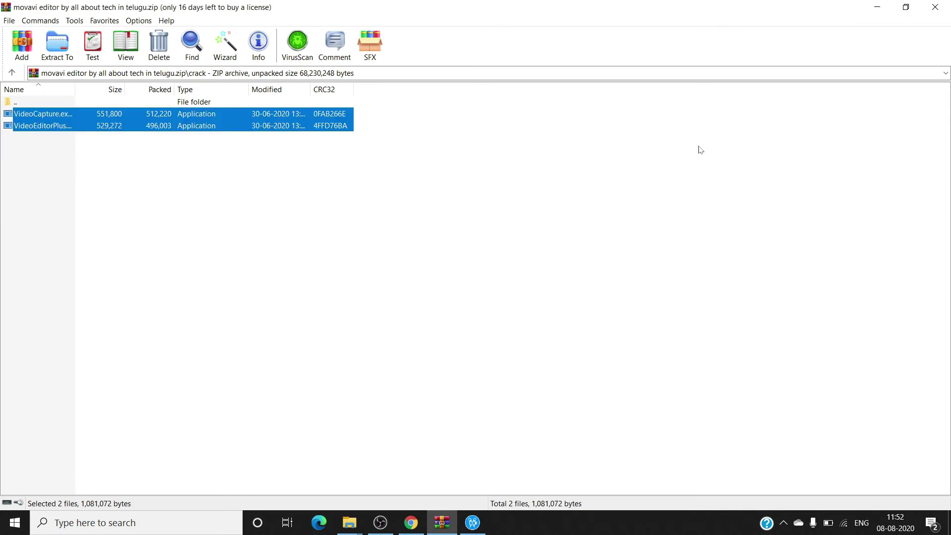
pyautogui.click(874, 5)
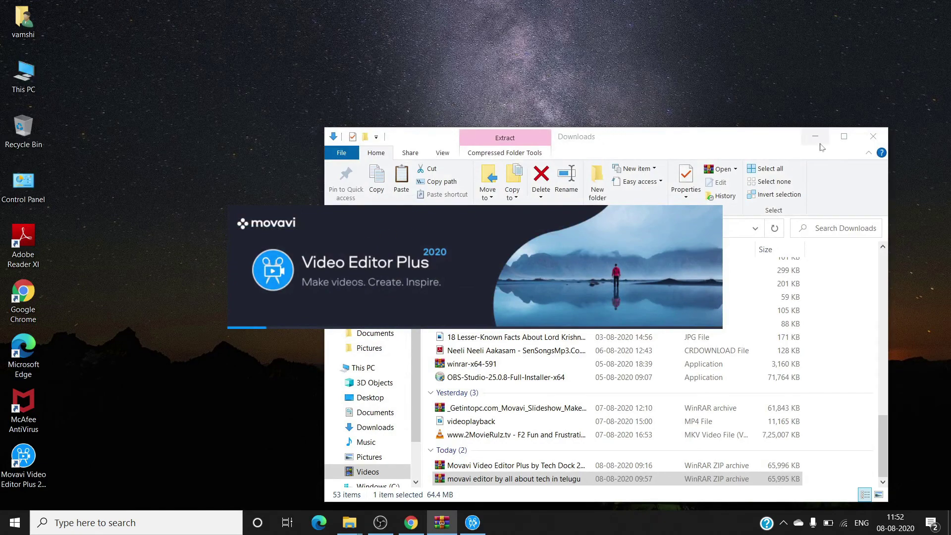
# Close the unresponsive Movavi editor, minimize the Downloads window, and open the Movavi 2020 shortcut's context menu.
pyautogui.moveTo(472, 523)
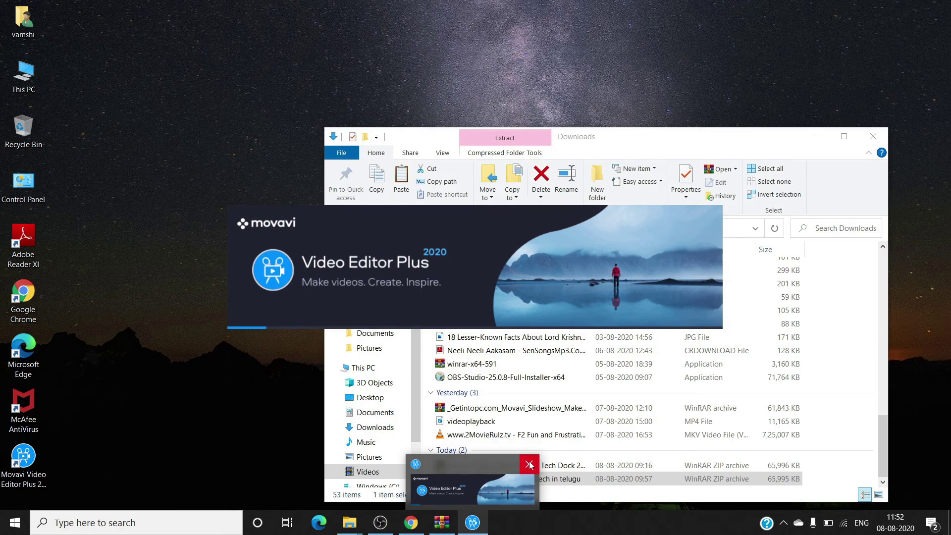
pyautogui.click(530, 465)
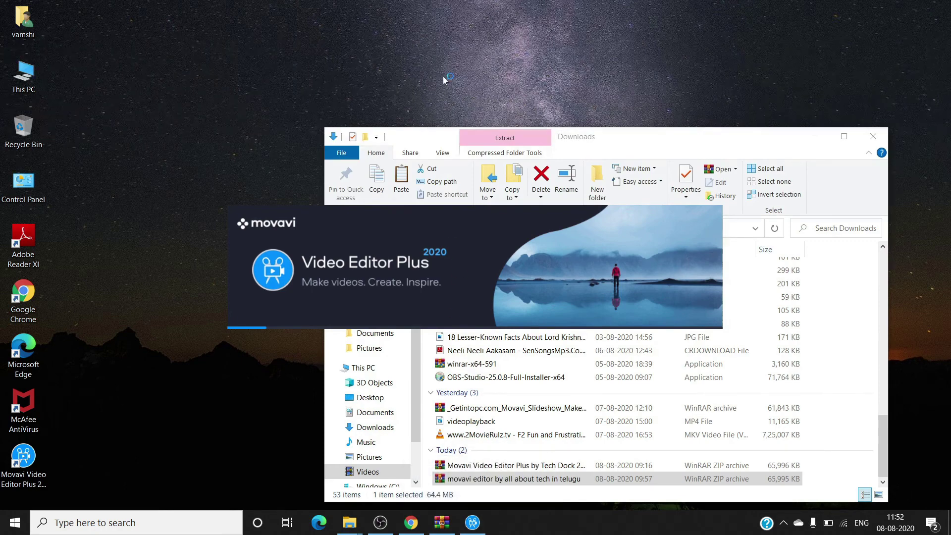
pyautogui.click(818, 133)
pyautogui.click(31, 452)
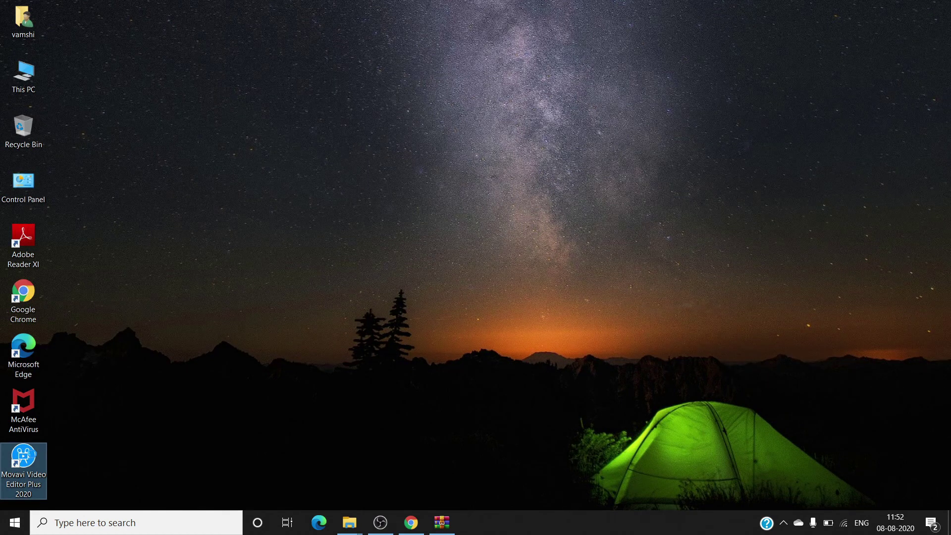
pyautogui.rightClick(32, 452)
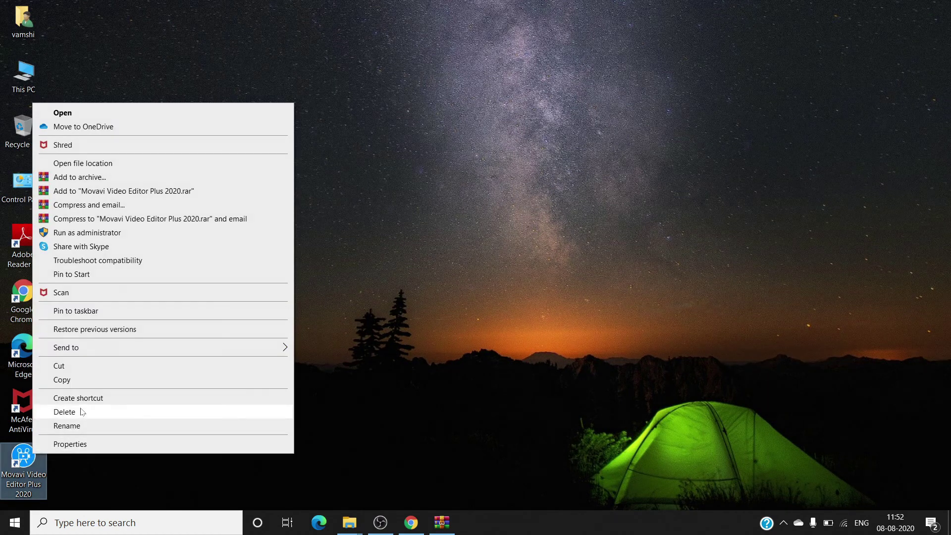